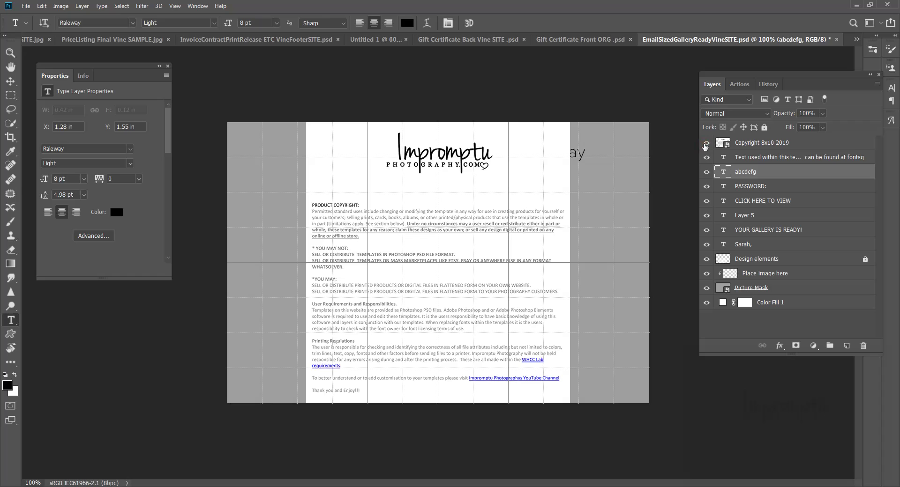
Step: Hide the Copyright 8x10 2019 layer and the text layer that describes the template's font
left_click(706, 144)
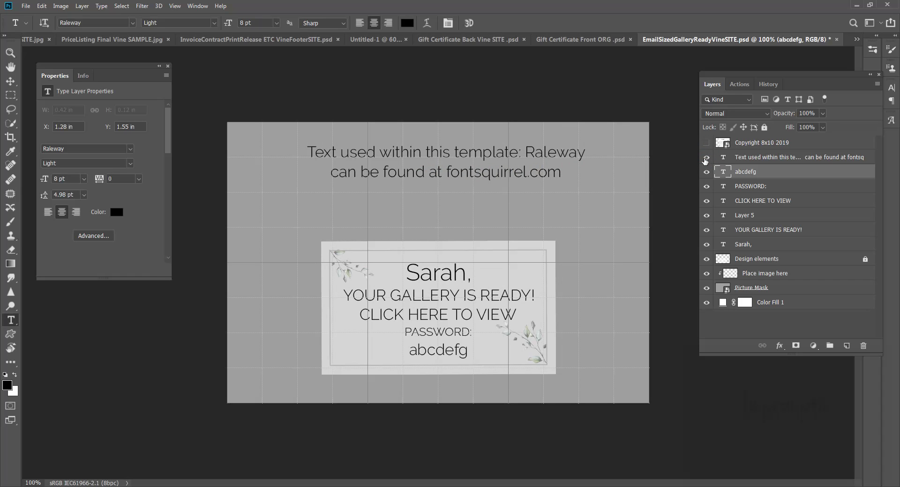
left_click(705, 158)
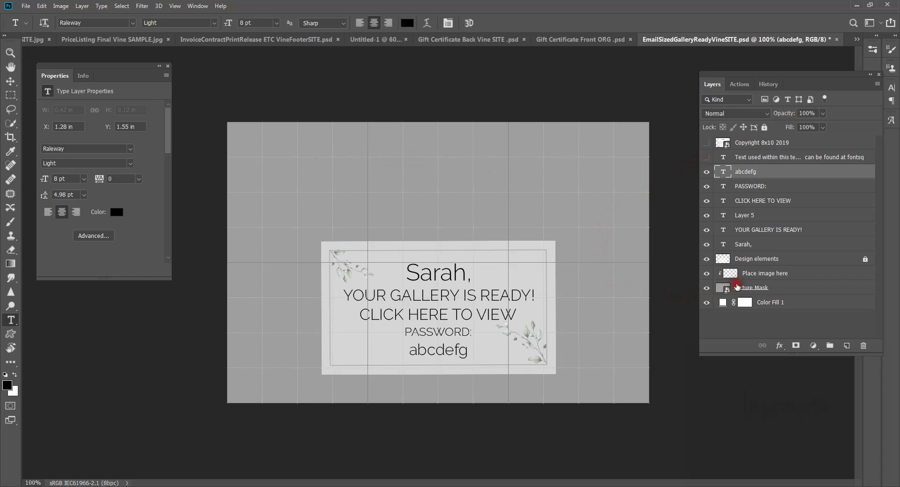
Step: Inspect the Design elements layer by toggling its visibility, and check the editable greeting and password text
left_click(765, 262)
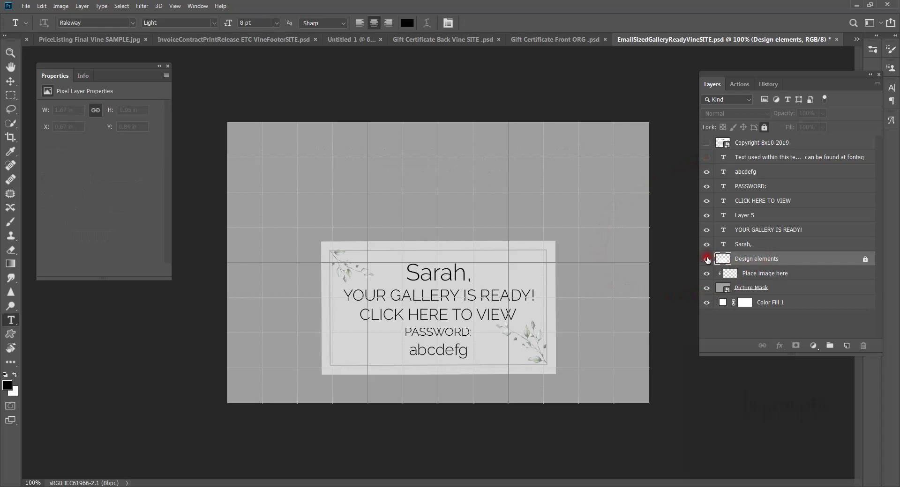
left_click(706, 259)
left_click(706, 260)
left_click(753, 245)
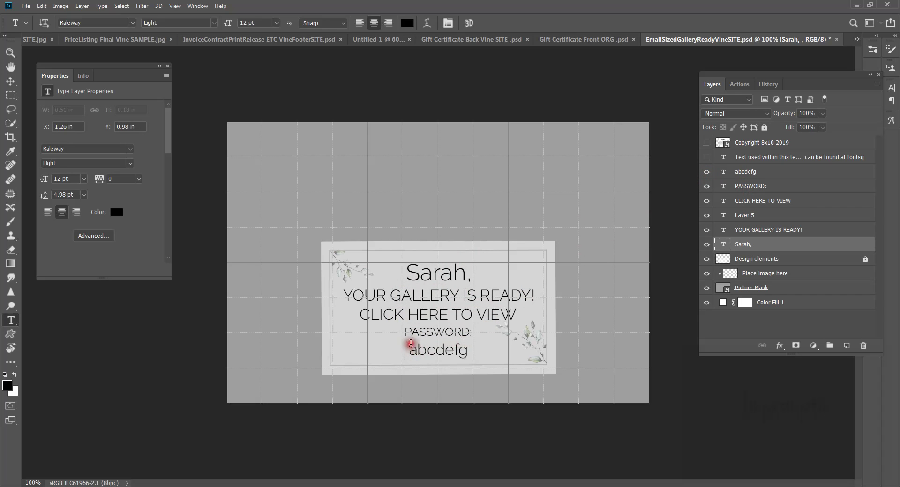
left_click(474, 350)
Step: Place the embedded photo _31-12x8CB.jpg from the For Marketing folder into the Place image here layer and commit it
left_click(750, 274)
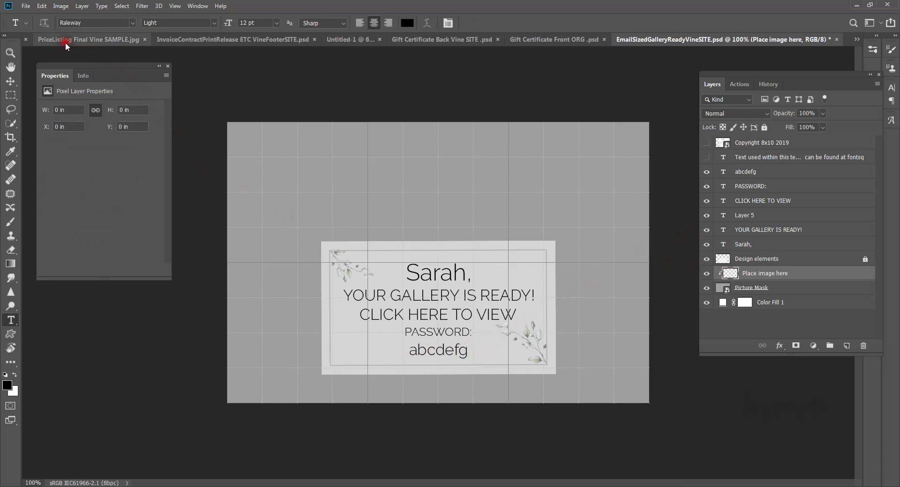
left_click(26, 6)
left_click(73, 217)
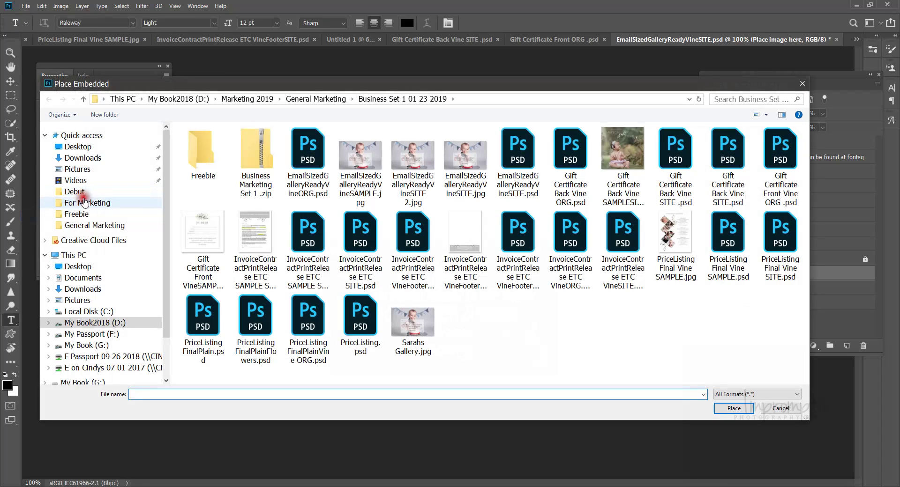
left_click(89, 202)
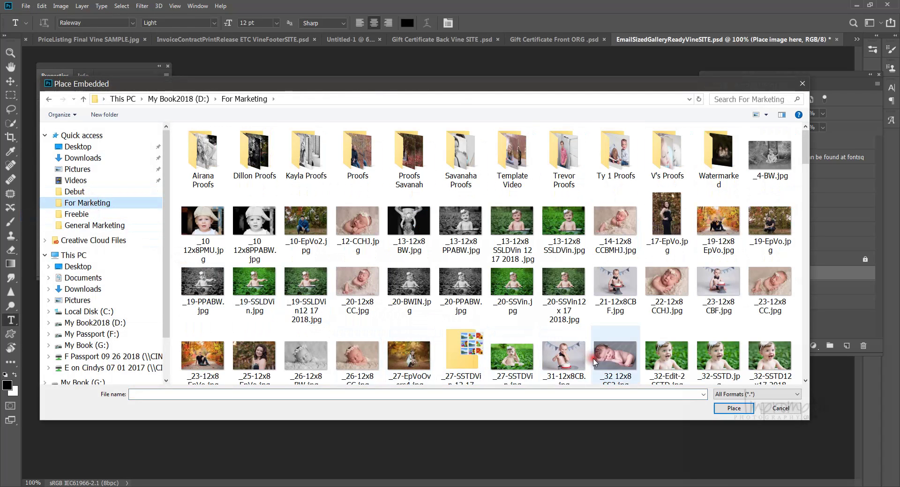
double_click(564, 357)
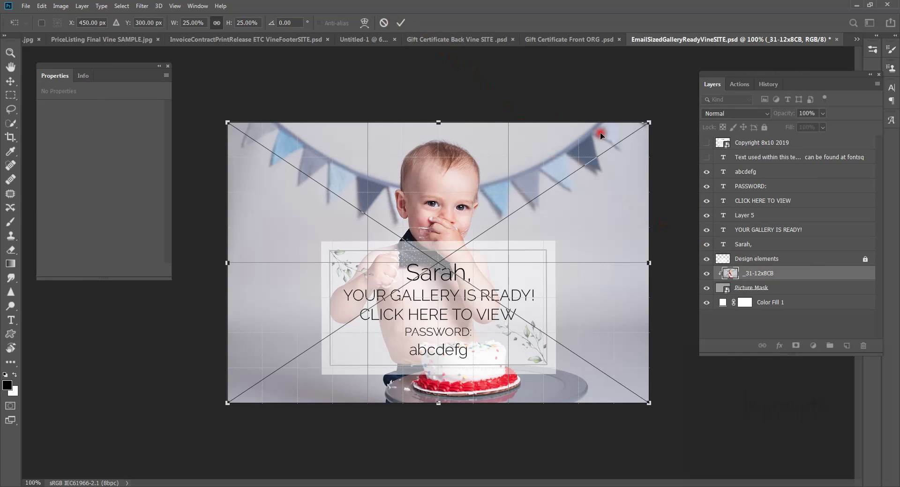
key("Return")
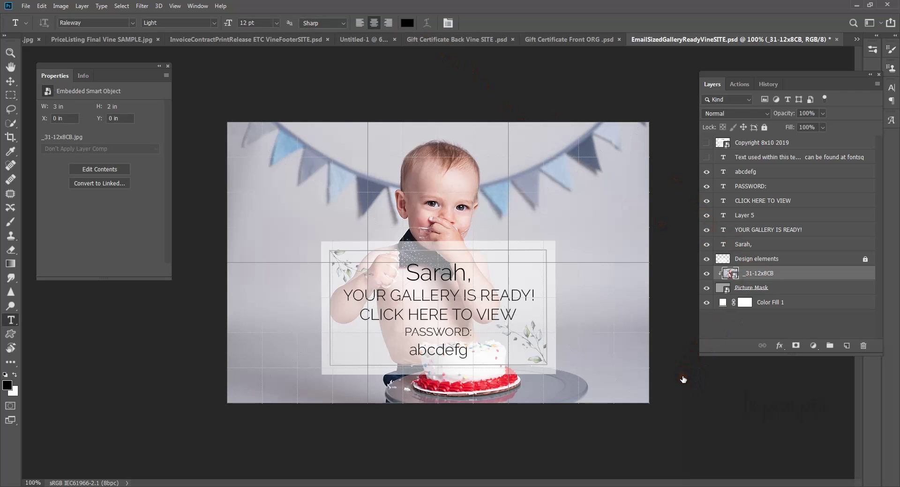
Step: Merge all visible layers of the gallery template into the Color Fill 1 layer
left_click(770, 303)
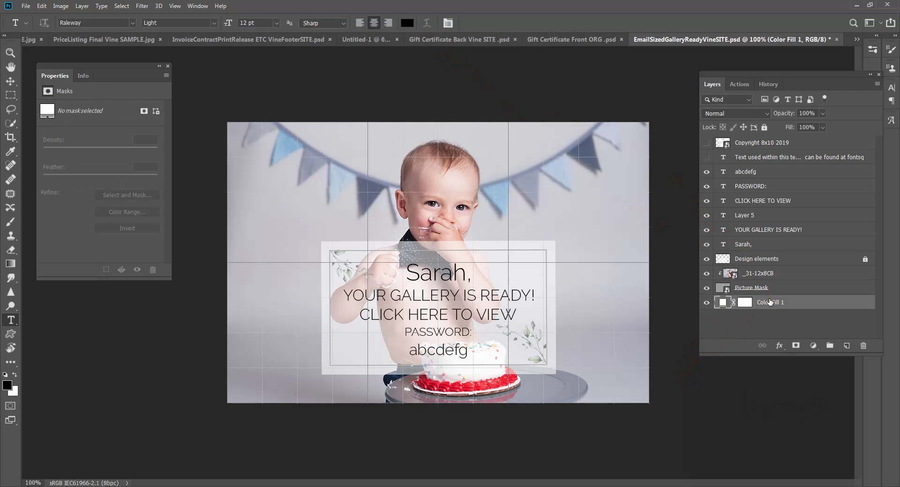
right_click(769, 303)
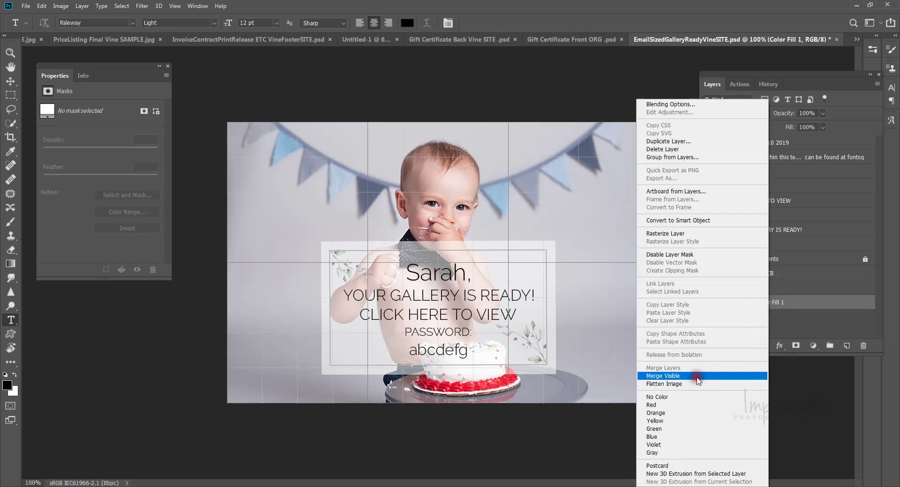
left_click(692, 375)
Step: Save the image as a JPEG named with the client's first name plus "Gallery 2", at quality 12 Maximum and Baseline ("Standard")
left_click(26, 6)
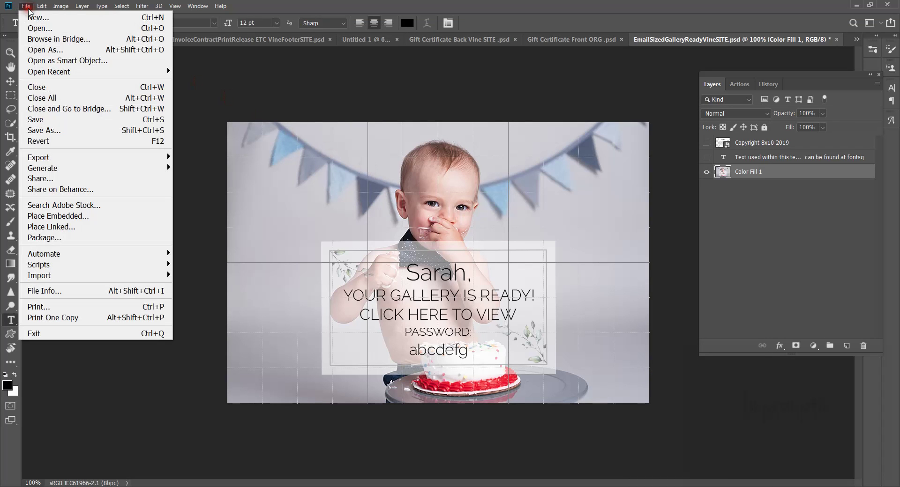
left_click(55, 130)
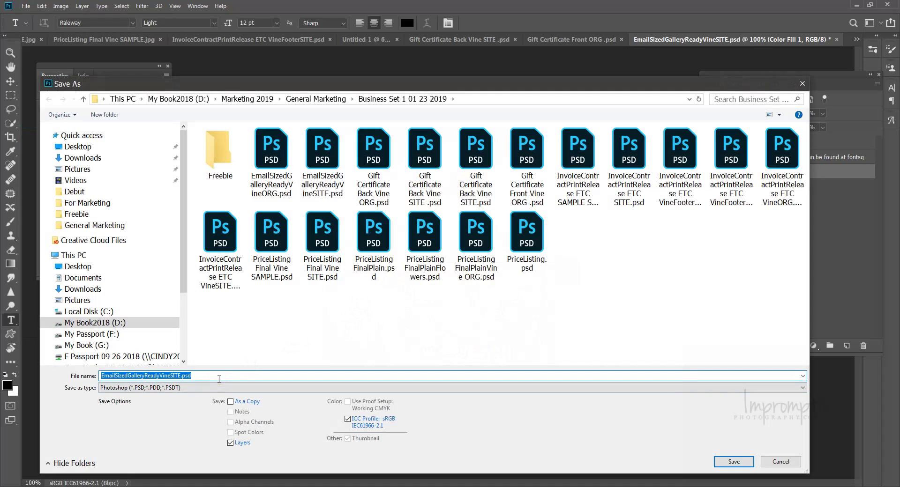
type("Sarahs")
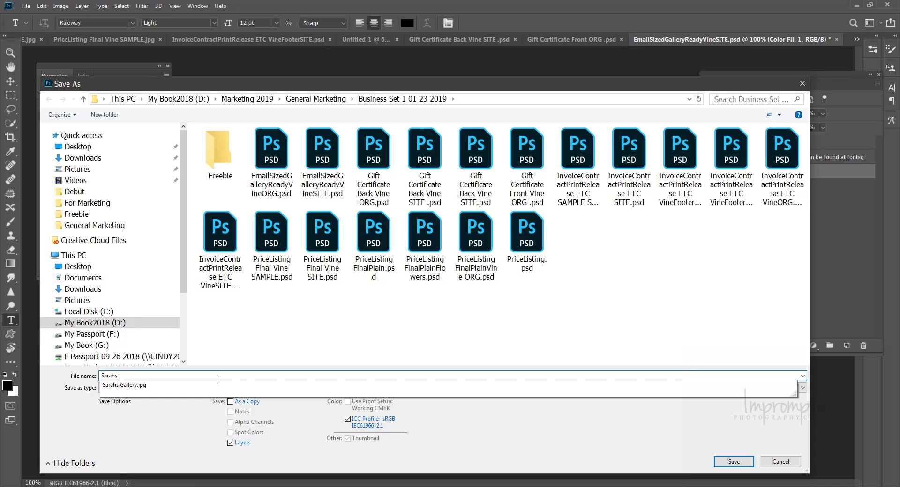
type("Gallery 2")
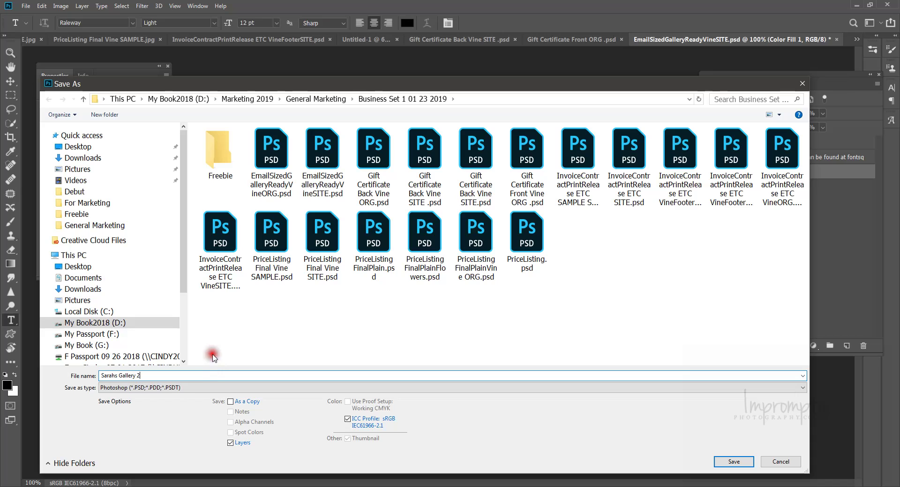
left_click(190, 387)
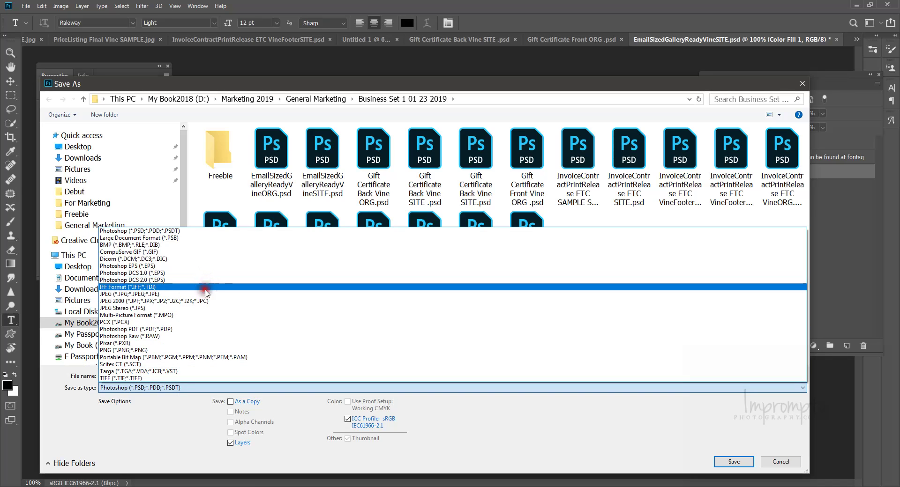
left_click(221, 294)
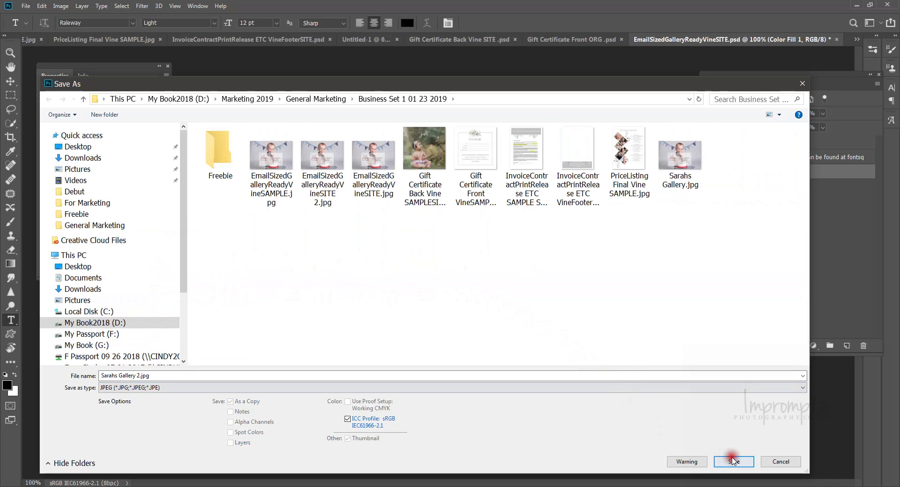
left_click(734, 462)
left_click(734, 463)
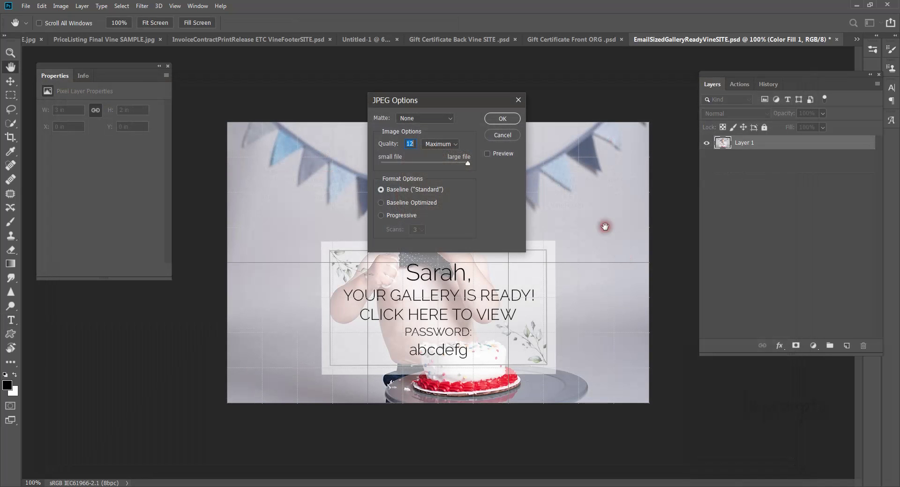
left_click(507, 119)
left_click(508, 119)
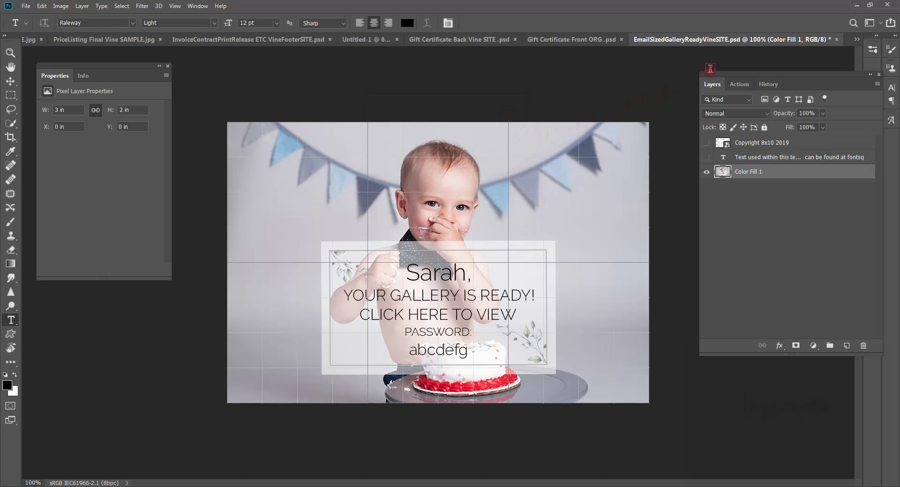
Step: Switch to Gmail and open a blank new message in the enlarged compose view
left_click(856, 7)
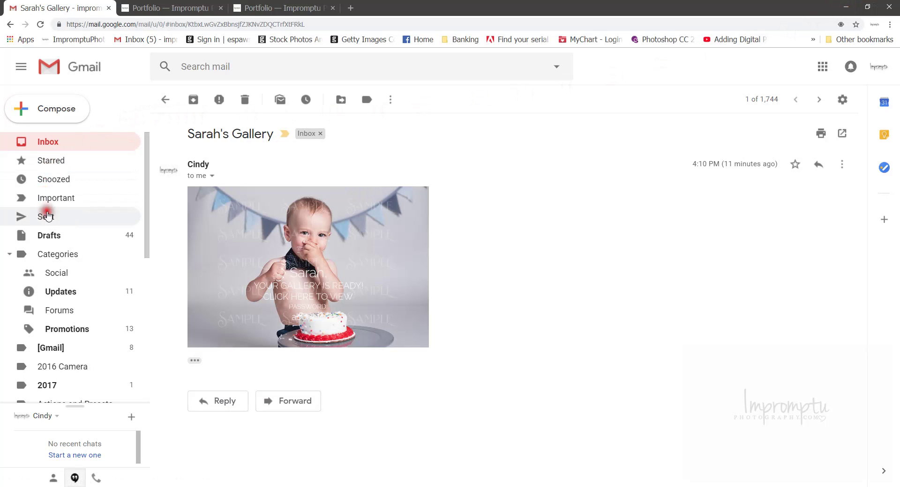
left_click(50, 235)
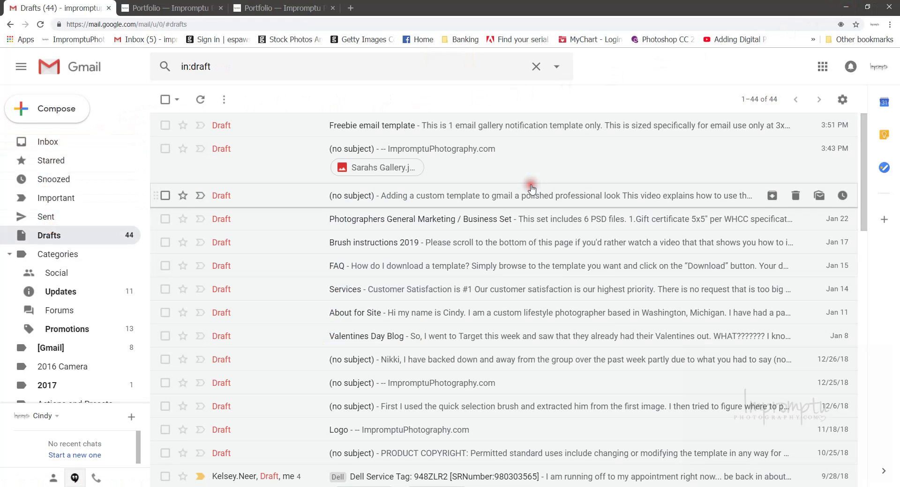
left_click(75, 116)
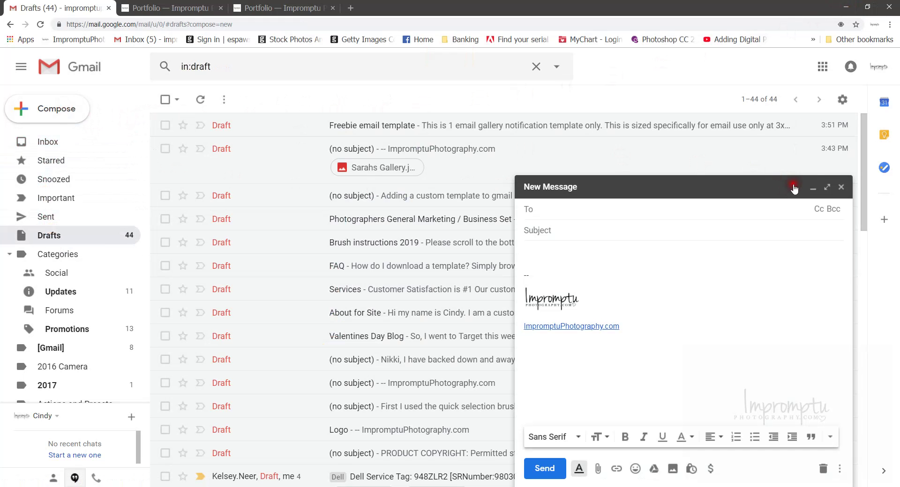
left_click(827, 187)
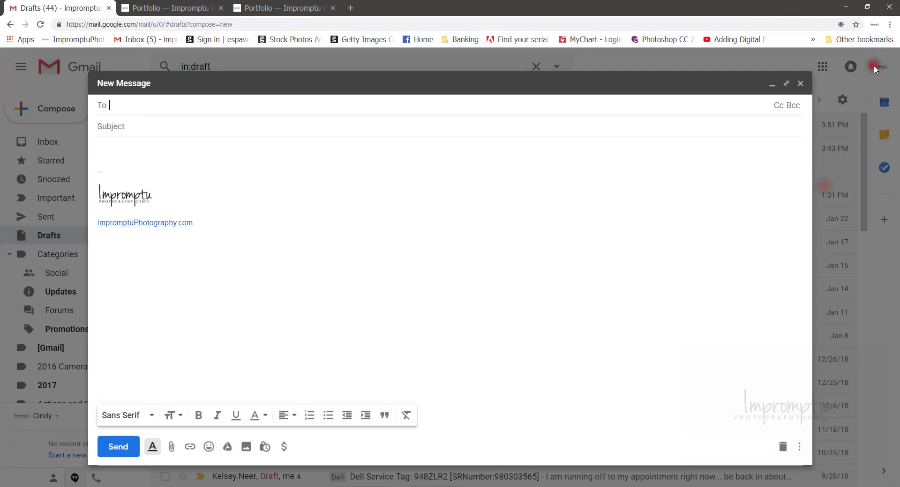
Step: Reduce the Gmail browser window so that it sits beside the File Explorer window showing the Freebie folder
left_click(846, 8)
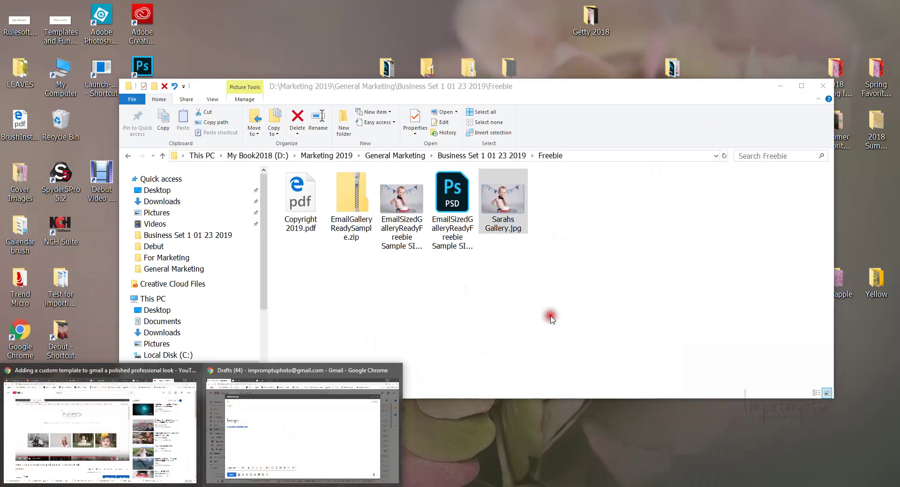
left_click(297, 421)
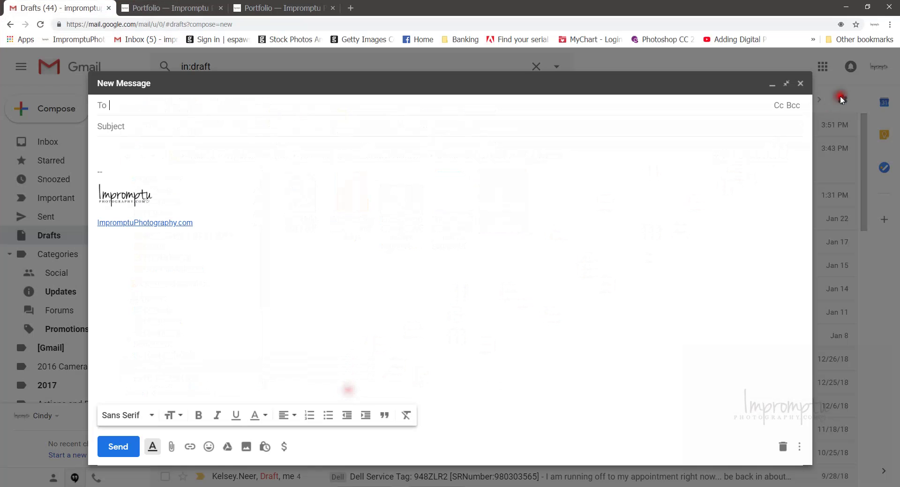
left_click(873, 17)
left_click(518, 227)
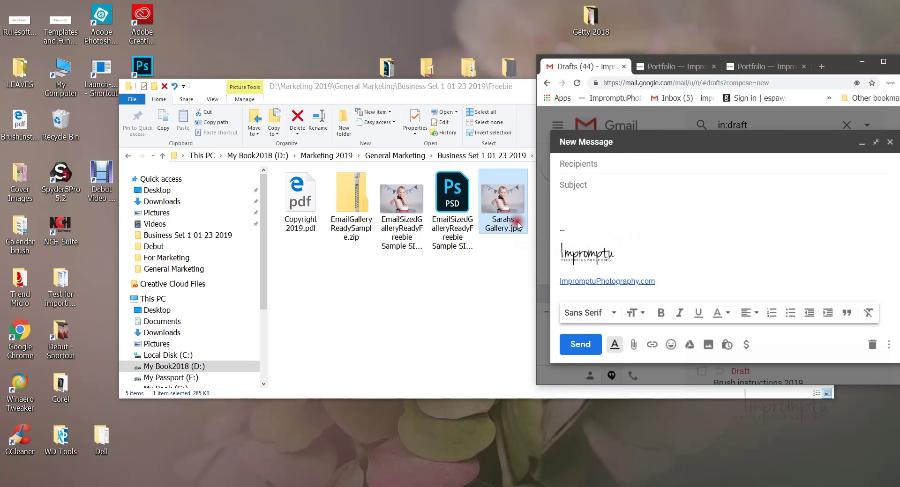
Step: Browse to the Business Set 1 01 23 2019 folder in File Explorer and preview the saved "Gallery 2" JPEG
left_click(457, 95)
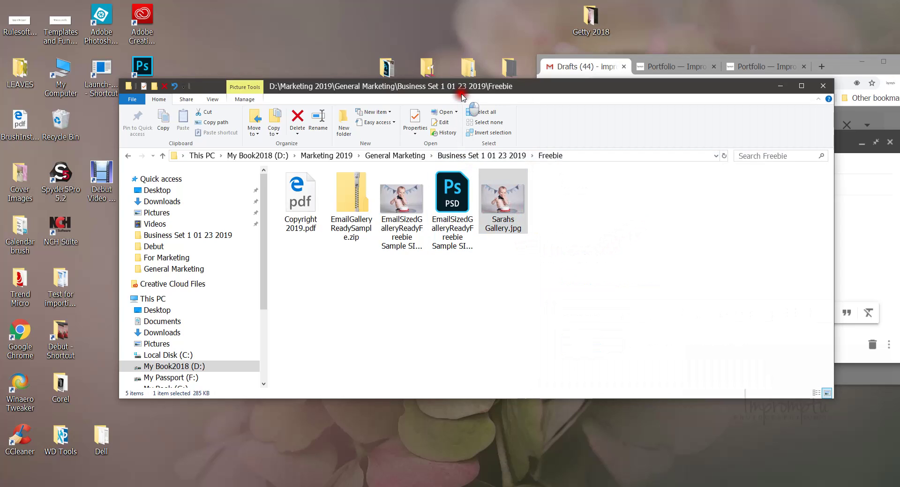
left_click(411, 156)
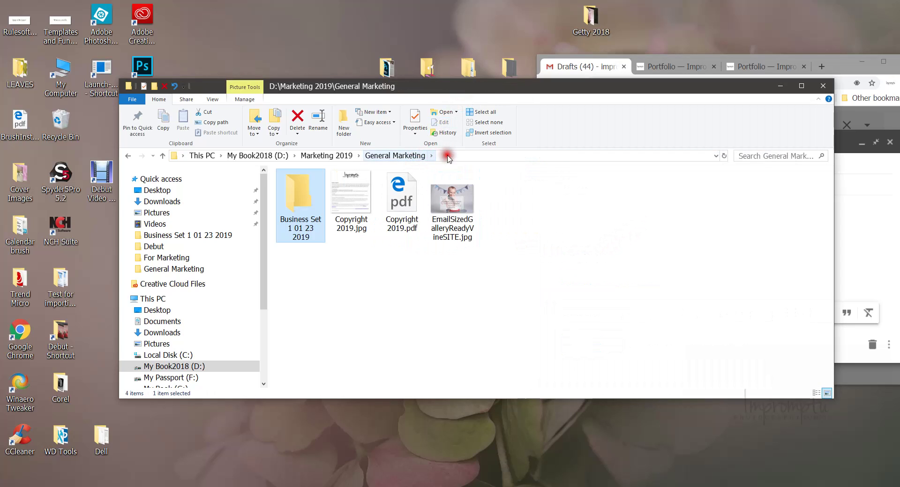
left_click(305, 198)
double_click(306, 198)
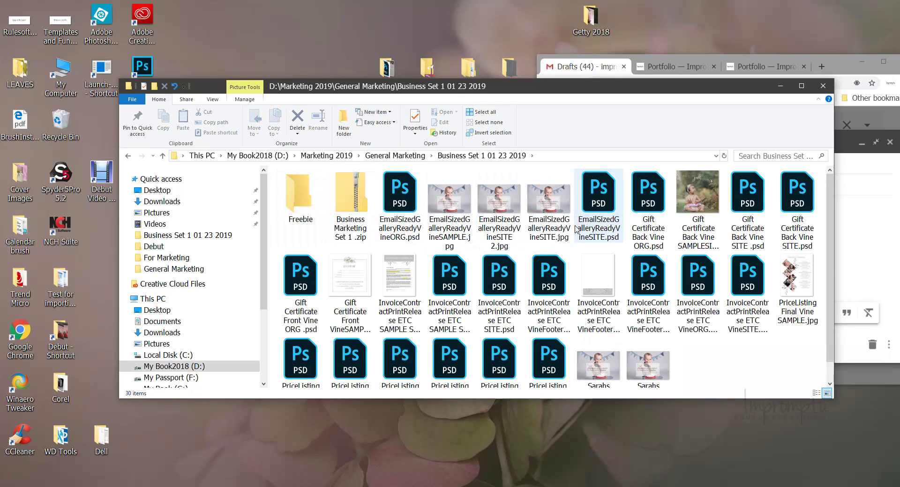
left_click(663, 345)
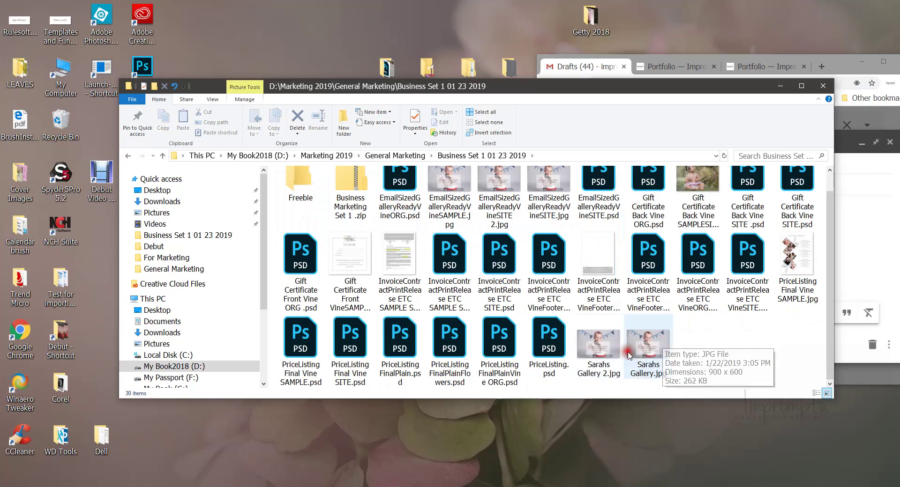
double_click(603, 347)
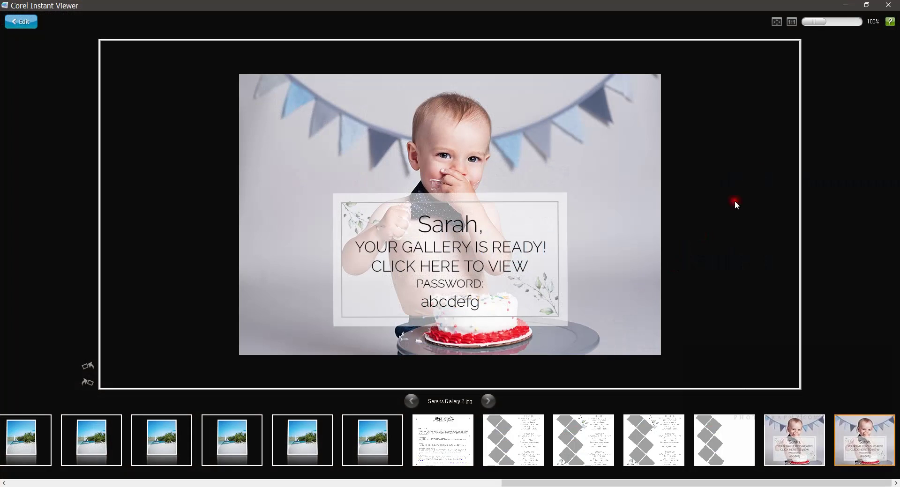
left_click(845, 5)
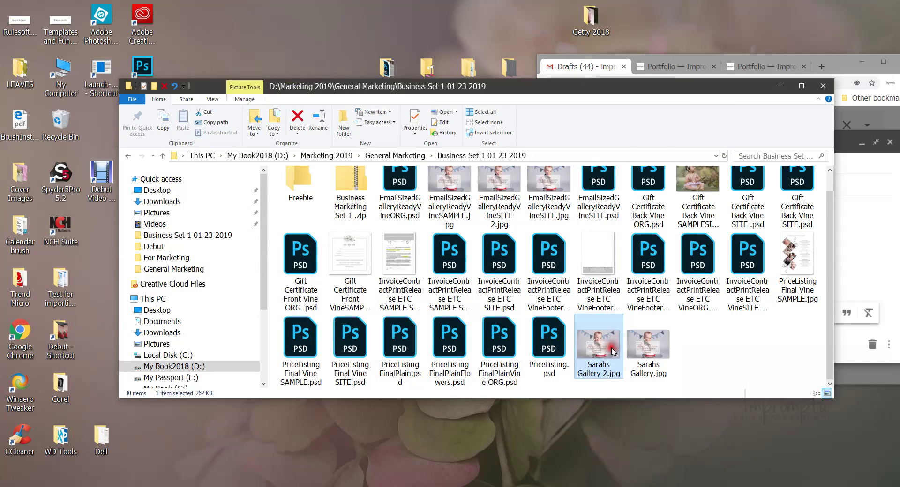
Step: Insert the "Gallery 2" JPEG inline in the Gmail message body and activate the recipient field in the maximized window
left_click_drag(603, 347, 859, 263)
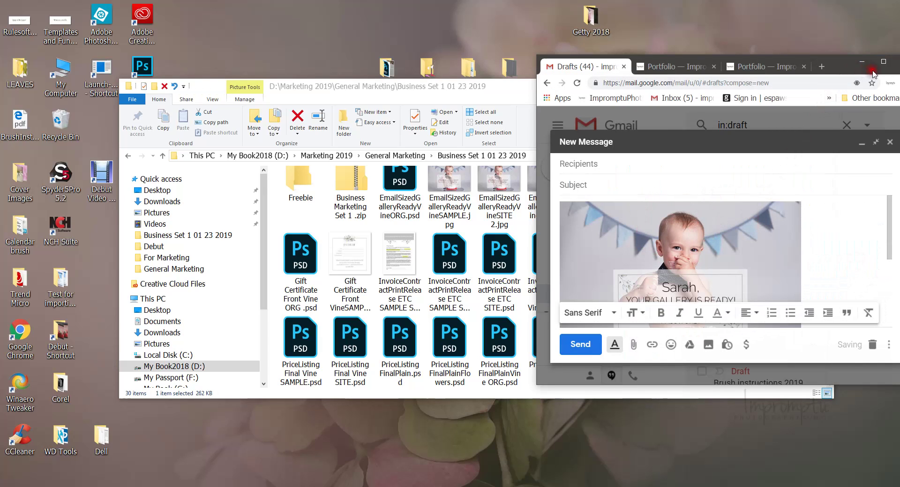
left_click(883, 61)
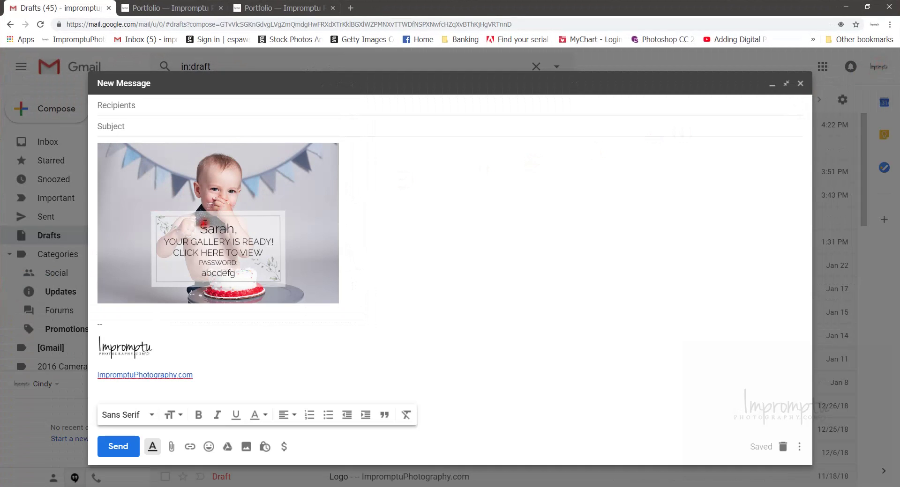
left_click(215, 107)
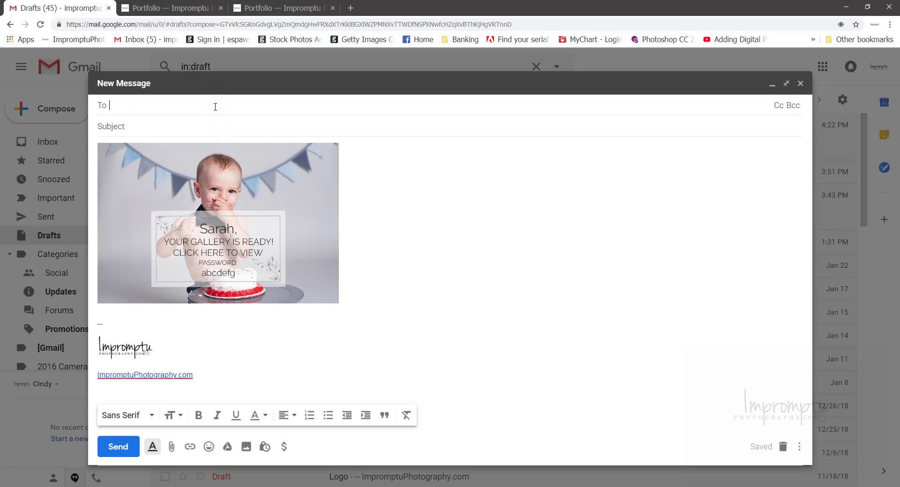
Step: Address the message to the photographer's own Gmail contact and enter the client's gallery title as the subject
type("im")
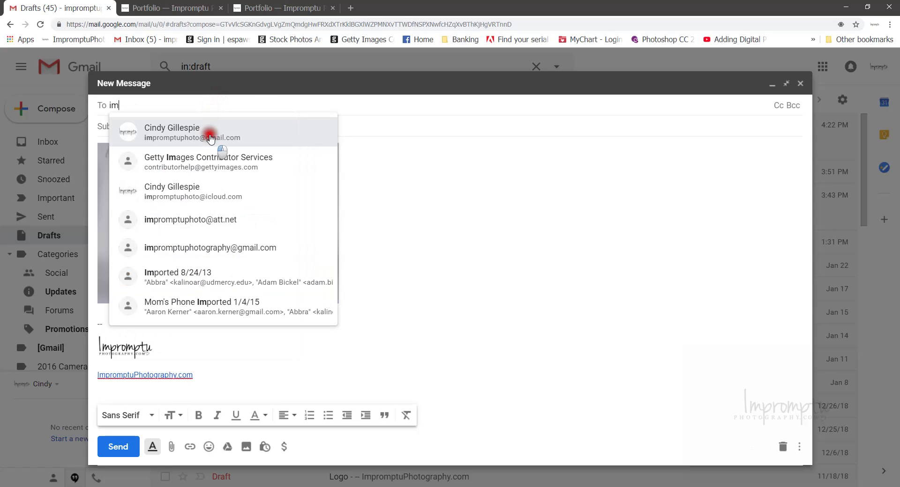
left_click(209, 133)
left_click(210, 125)
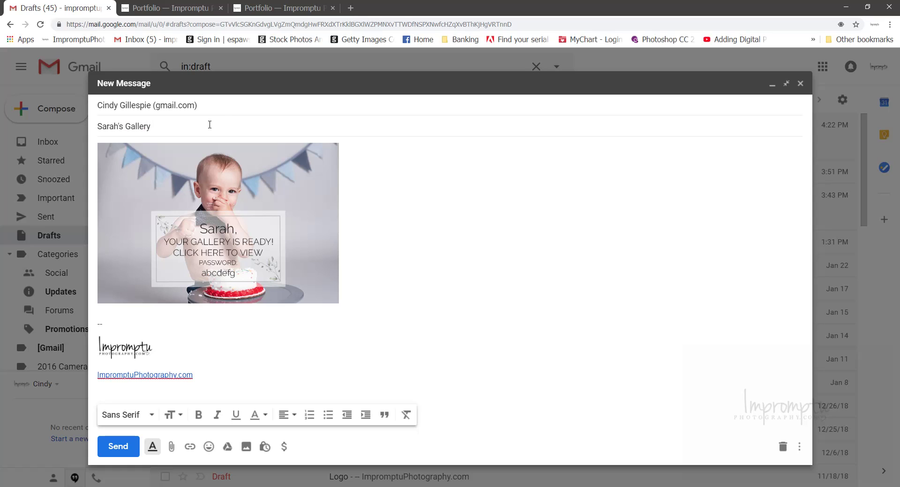
Step: Select the inline gallery image in the message body and open the link settings for it
left_click(240, 242)
left_click(195, 249)
left_click(238, 237)
left_click(237, 235)
left_click_drag(308, 230, 277, 230)
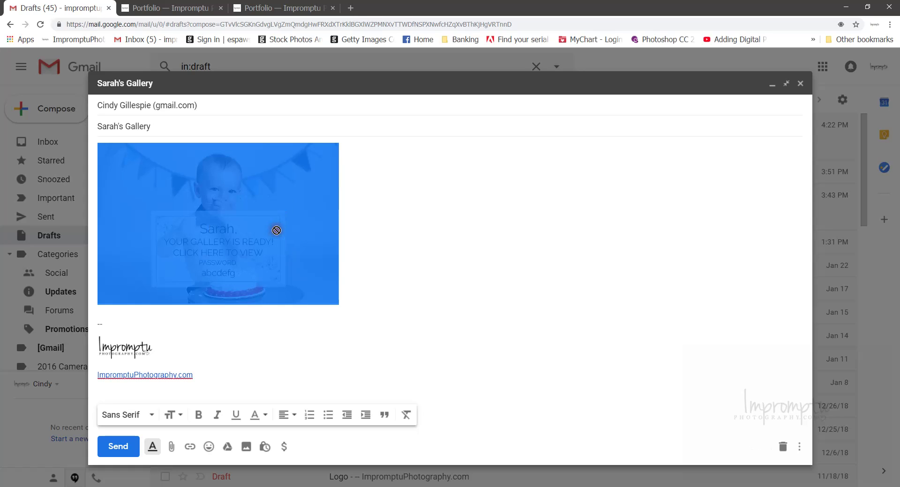
left_click(189, 447)
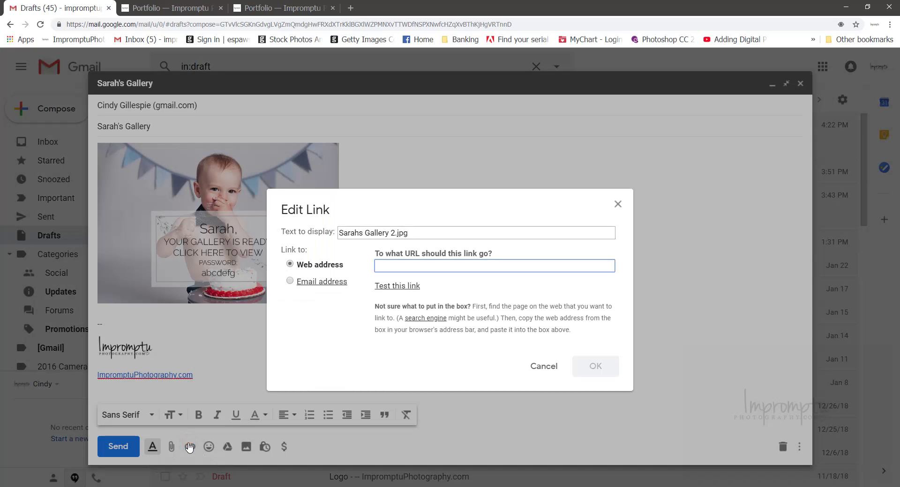
Step: Copy the web address of the open Impromptu Photography portfolio page and return to the link settings in Gmail
left_click(198, 8)
left_click(204, 24)
right_click(206, 26)
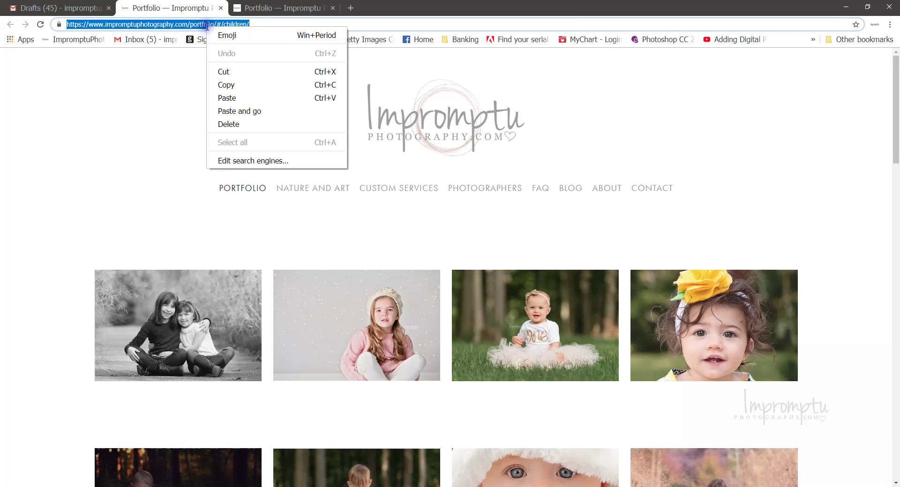
left_click(227, 85)
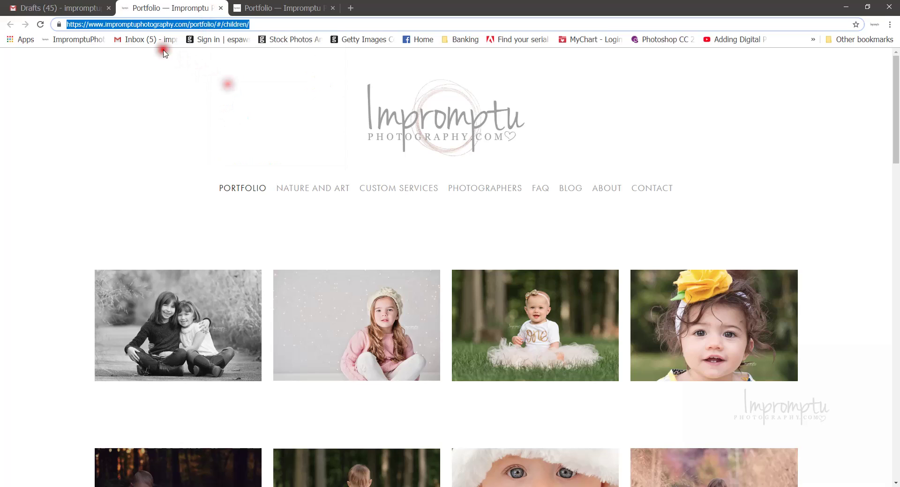
left_click(74, 10)
left_click(407, 255)
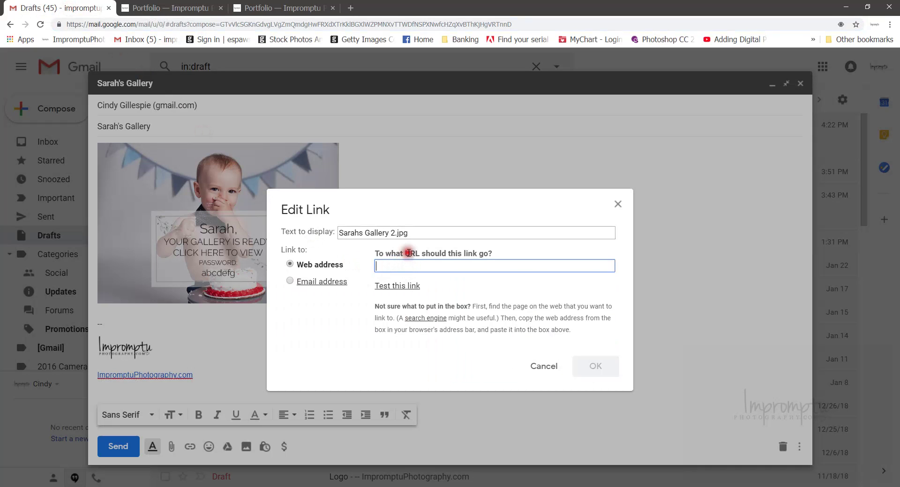
left_click_drag(428, 234, 328, 234)
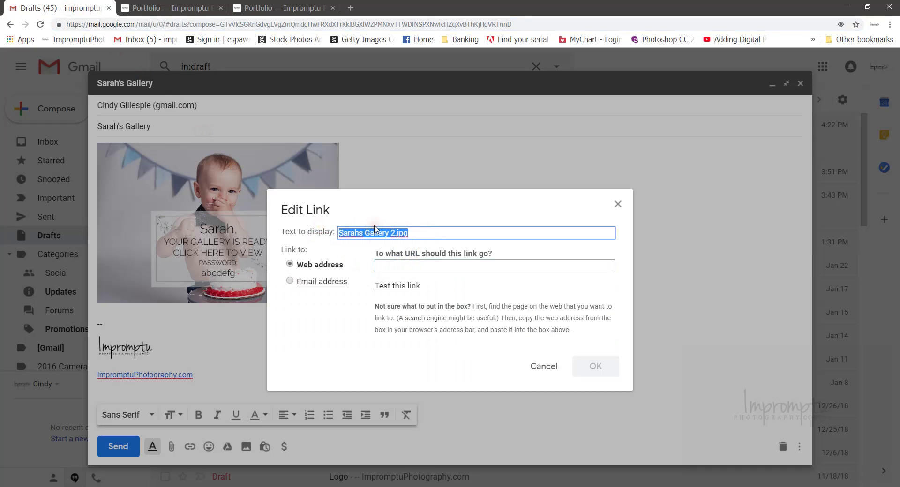
key("BackSpace")
left_click(392, 265)
right_click(392, 265)
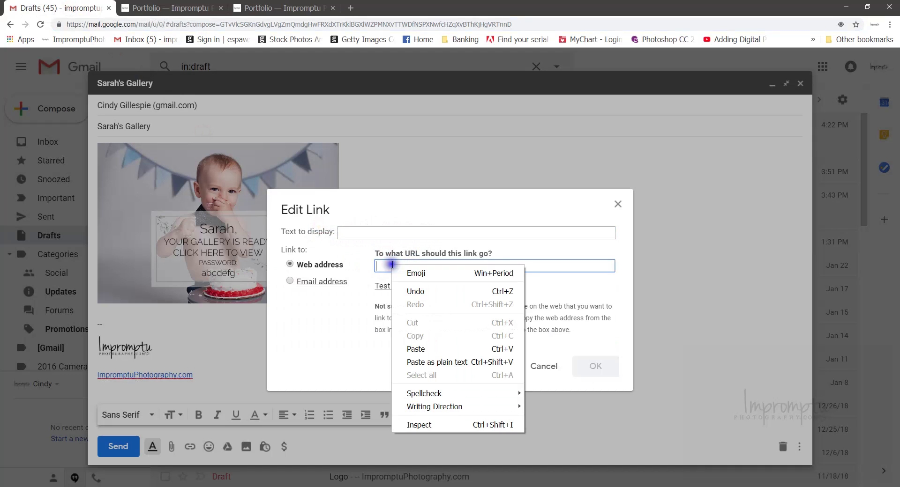
left_click(420, 348)
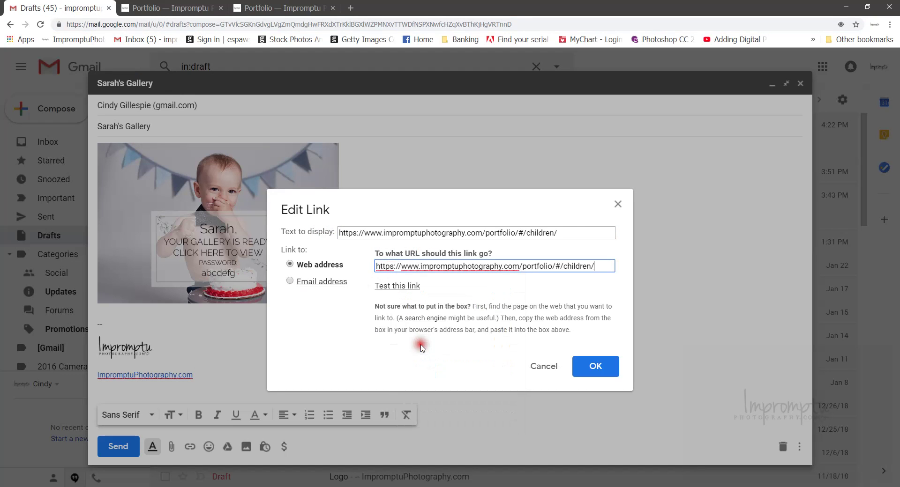
left_click_drag(565, 233, 306, 234)
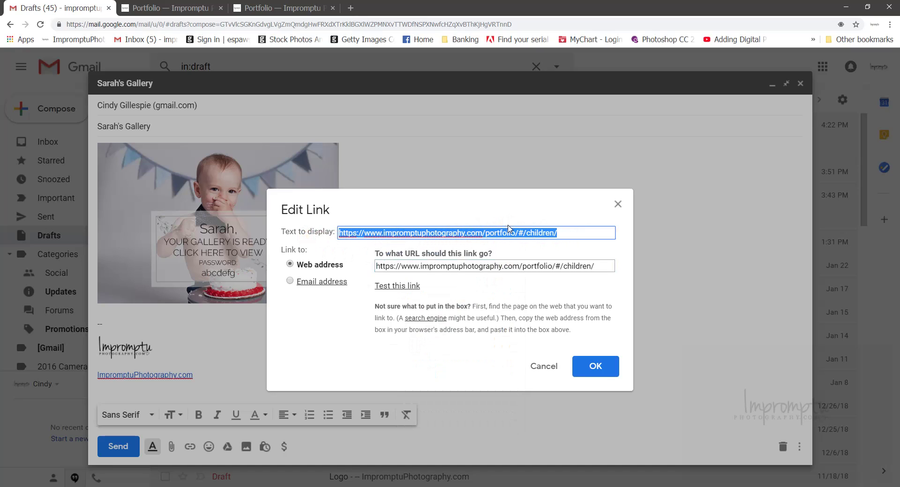
key("BackSpace")
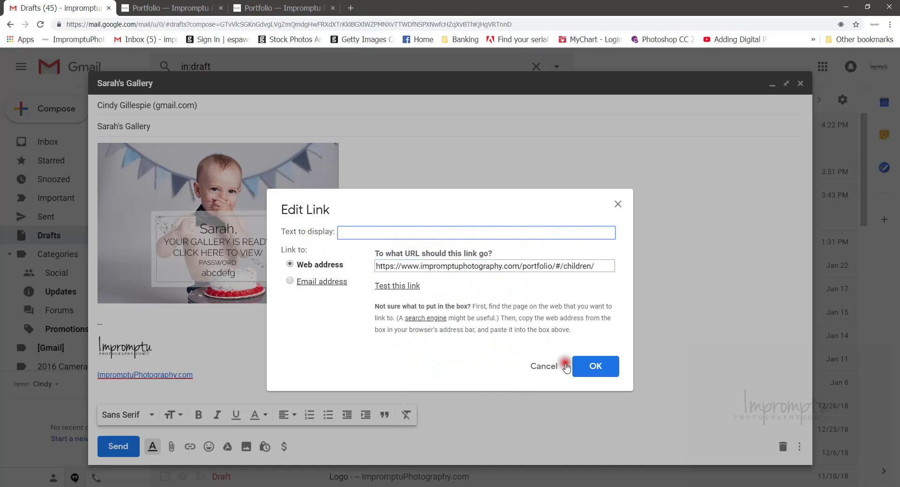
left_click(585, 368)
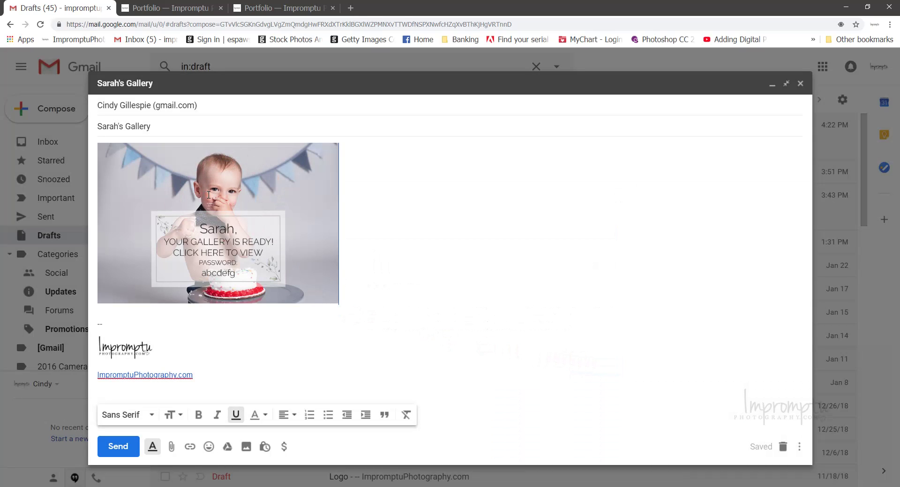
Step: Send the finished gallery message with its linked image
left_click(247, 244)
left_click(103, 444)
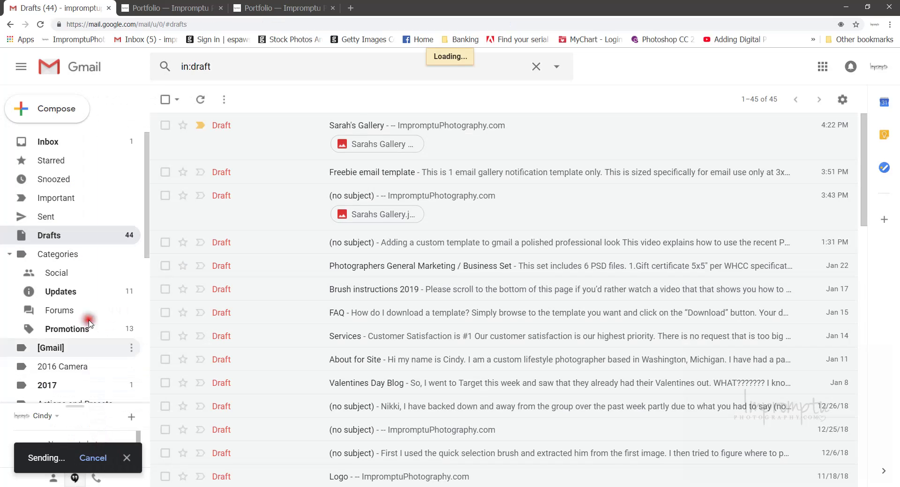
Step: Open the received gallery email from the Inbox, test its image link to the portfolio page, and return to the email
left_click(51, 143)
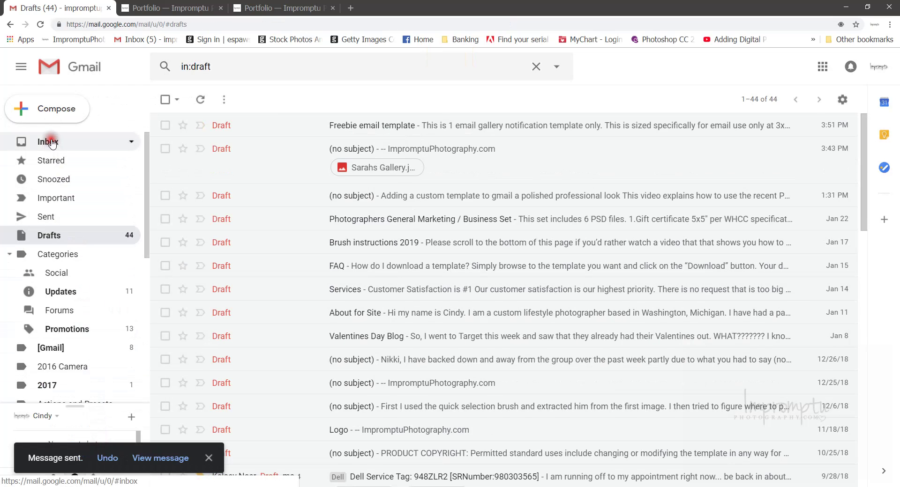
left_click(268, 161)
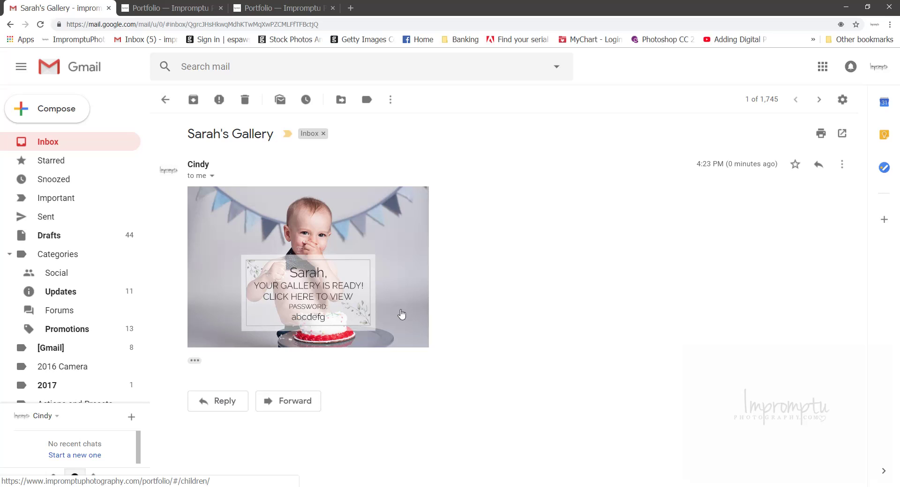
left_click(402, 313)
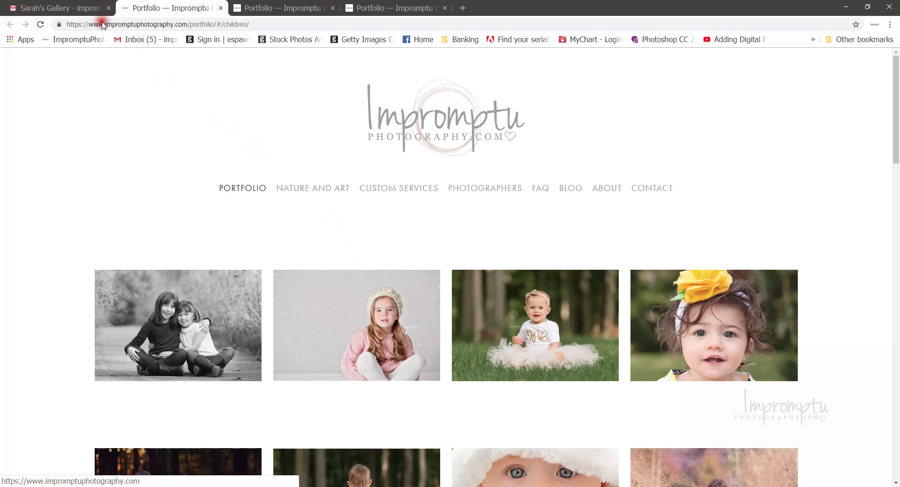
left_click(75, 8)
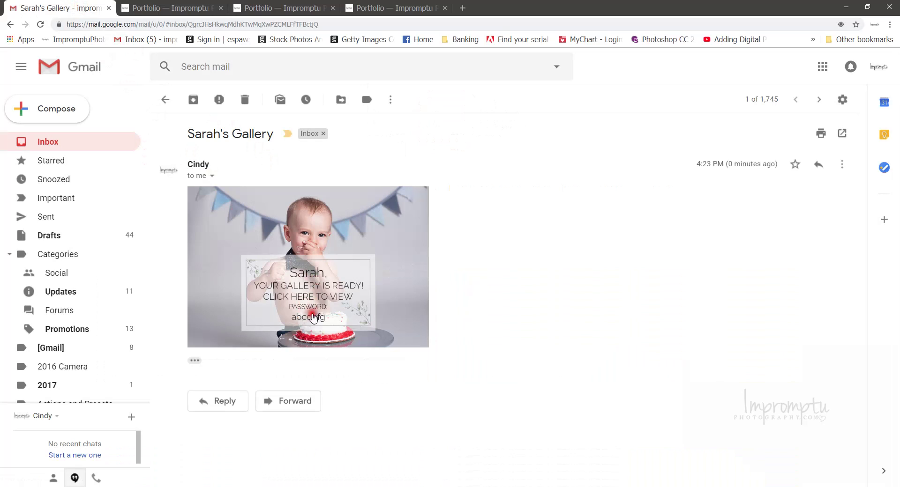